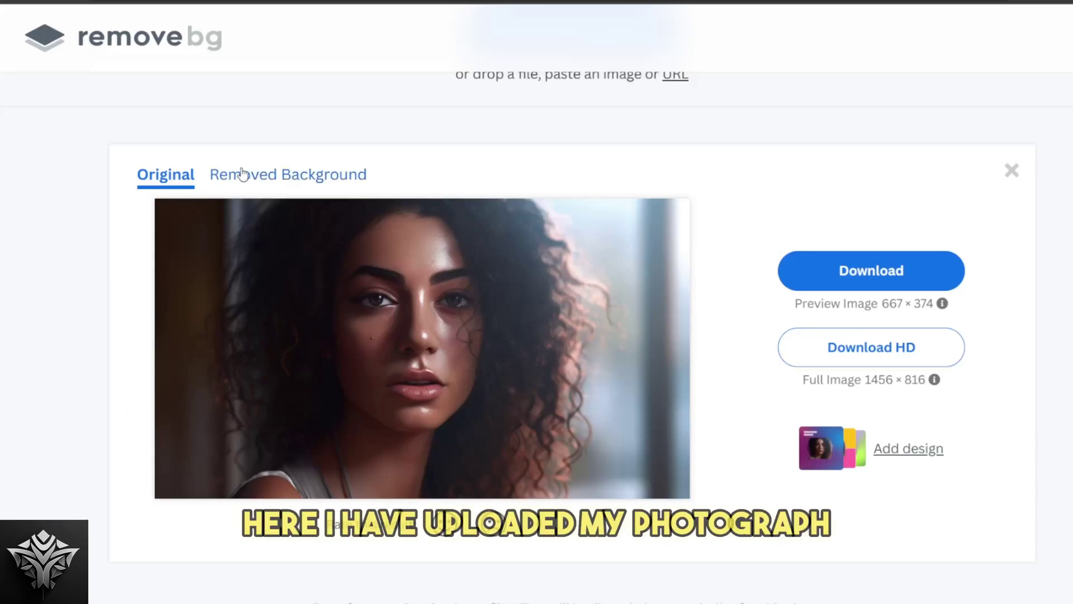
- Download the full 1456 × 816 background-removed portrait from remove.bg for 1 credit
{"action": "left_click", "coordinate": [261, 174]}
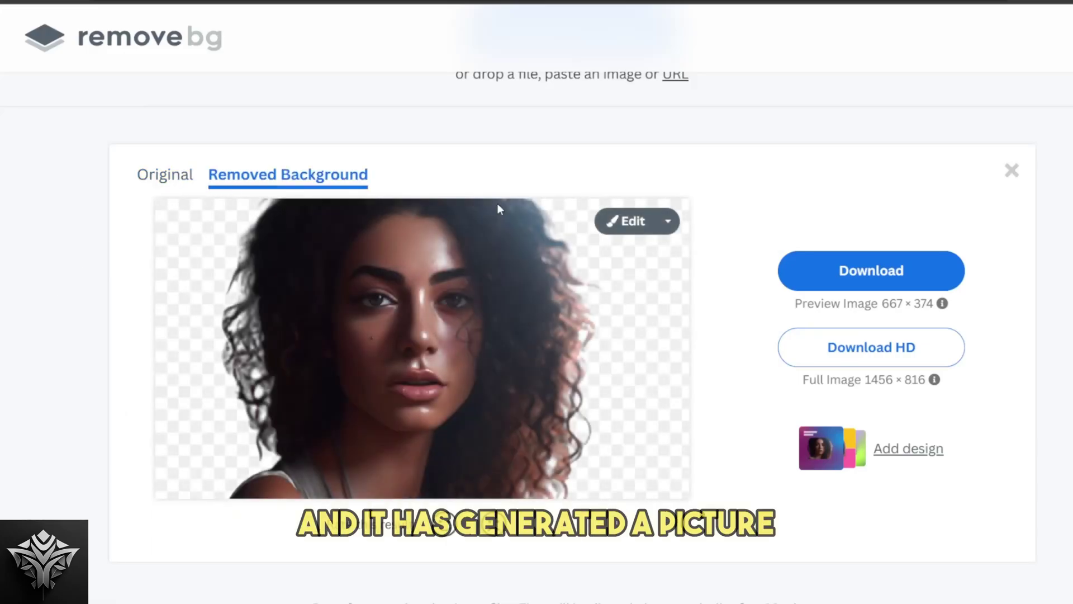
{"action": "left_click", "coordinate": [901, 347]}
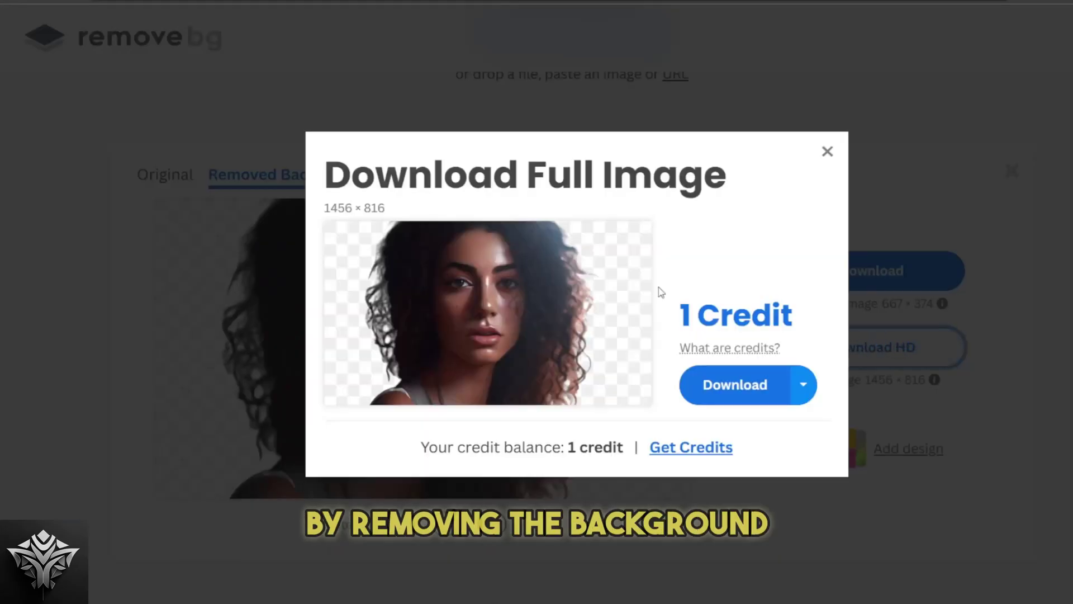
{"action": "left_click", "coordinate": [711, 373]}
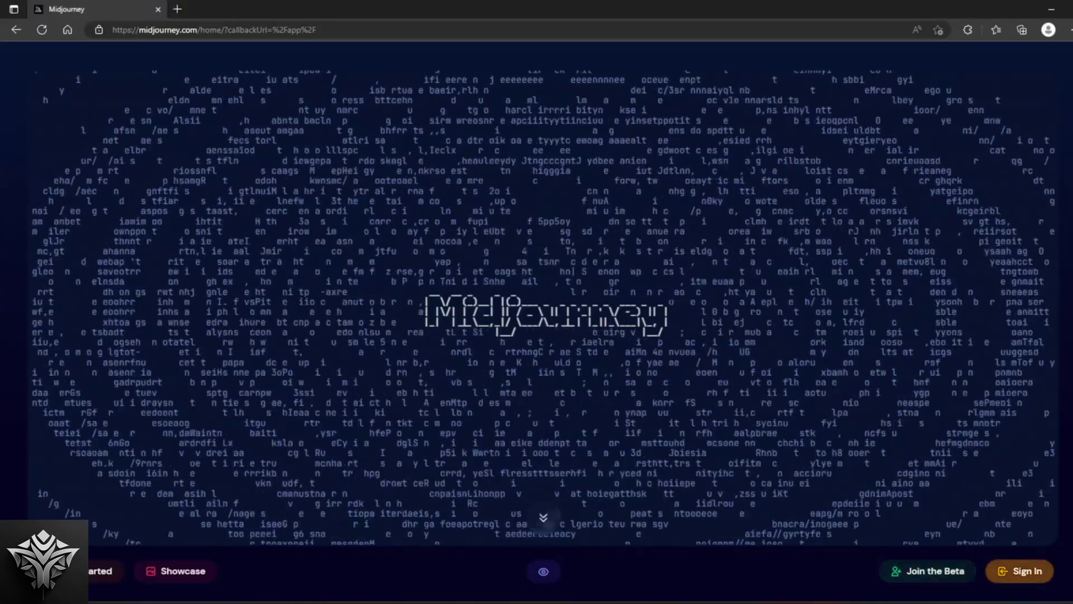
- Sign in on midjourney.com and read the Getting Started guide down to step 3
{"action": "left_click", "coordinate": [1021, 571]}
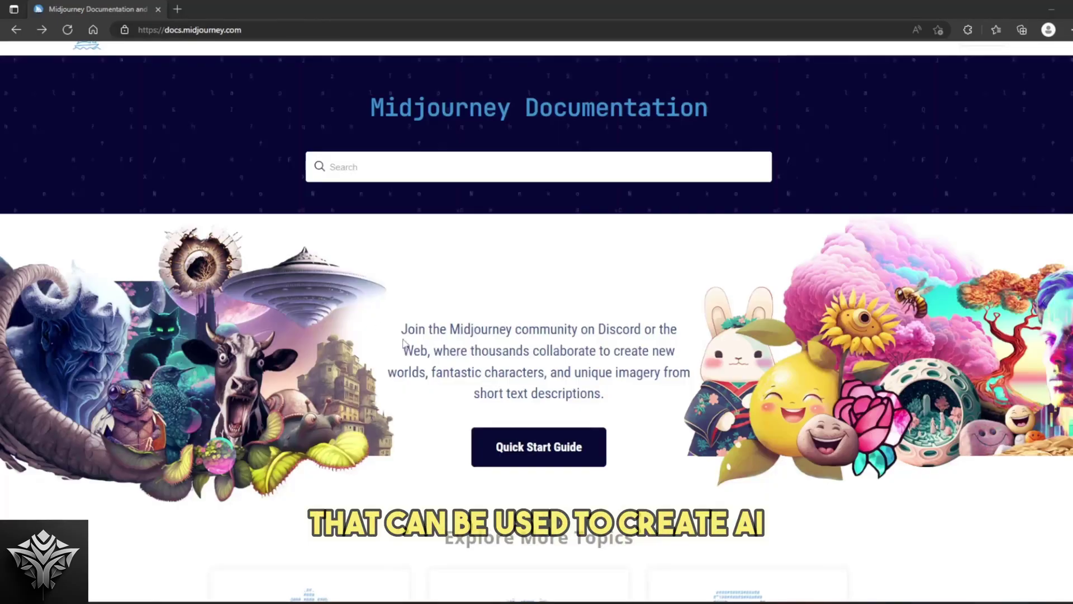
{"action": "scroll", "coordinate": [520, 383], "scroll_direction": "down", "scroll_amount": 5}
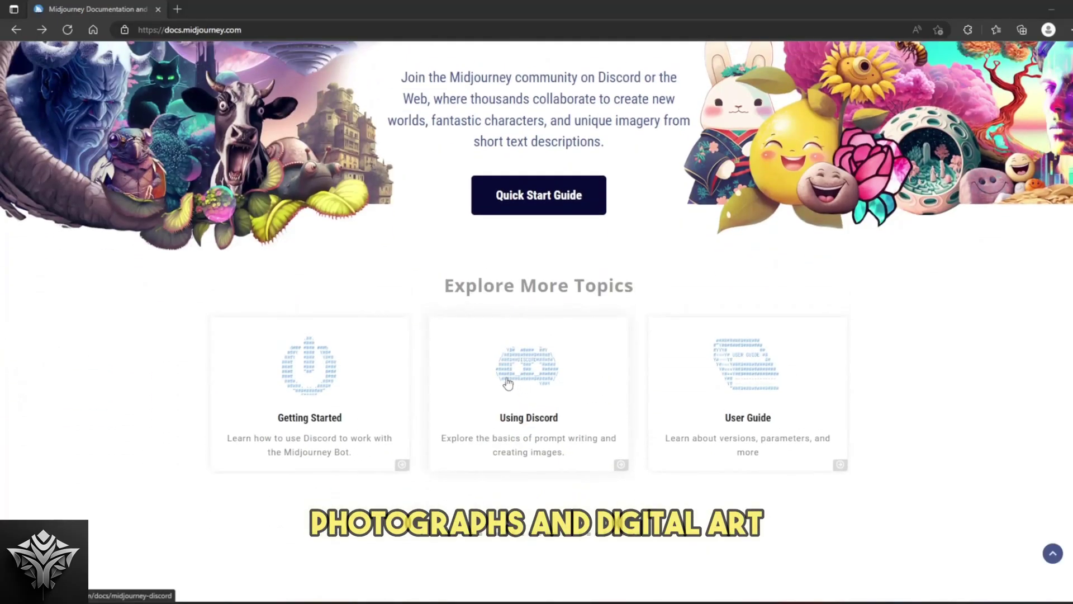
{"action": "left_click", "coordinate": [314, 387]}
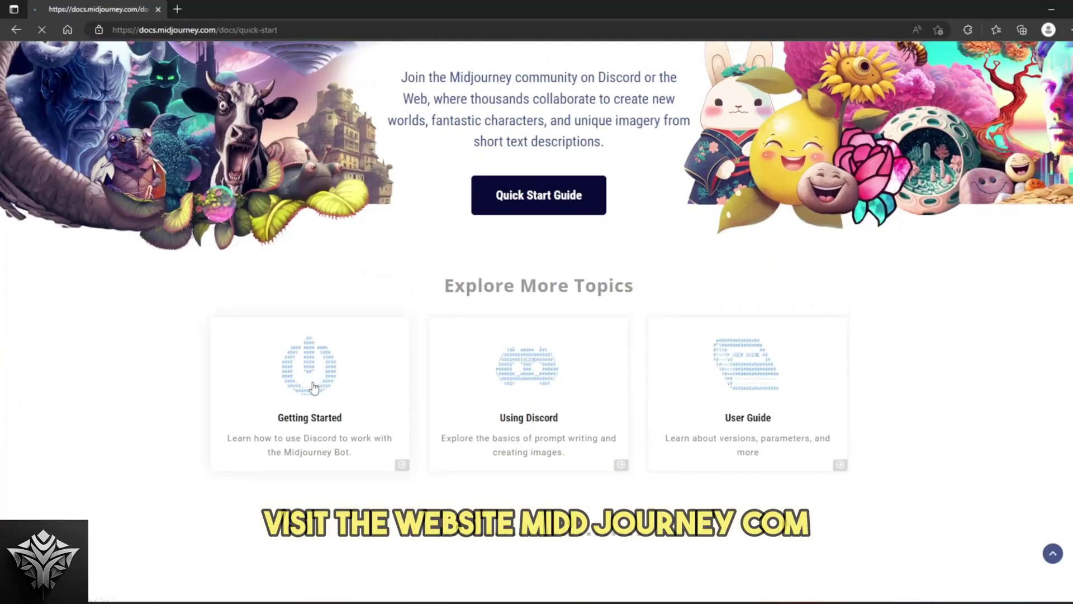
{"action": "scroll", "coordinate": [490, 387], "scroll_direction": "down", "scroll_amount": 6}
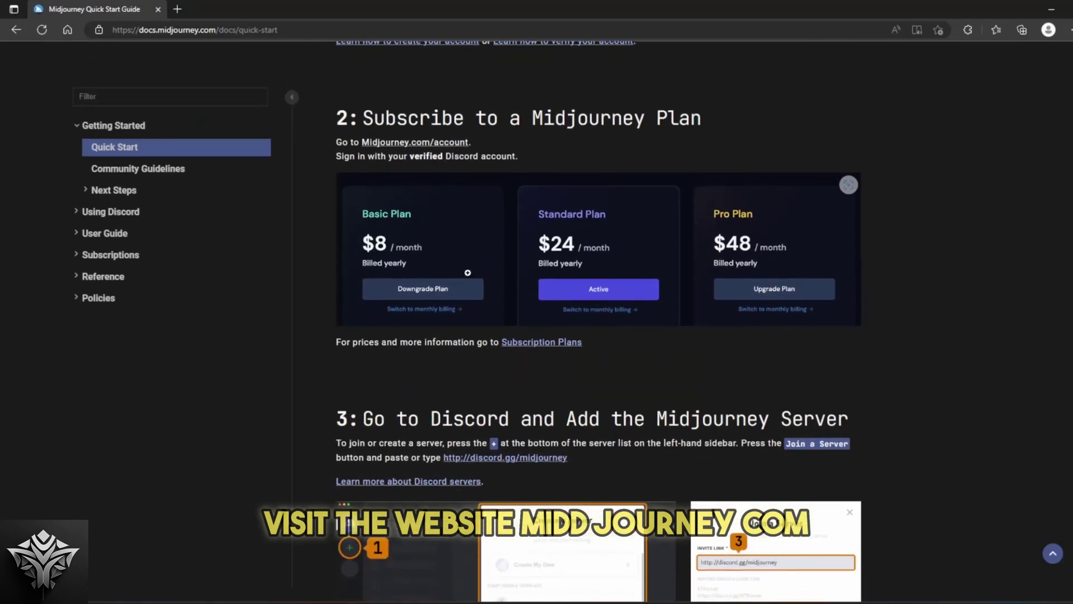
{"action": "scroll", "coordinate": [476, 391], "scroll_direction": "down", "scroll_amount": 3}
{"action": "scroll", "coordinate": [525, 390], "scroll_direction": "down", "scroll_amount": 1}
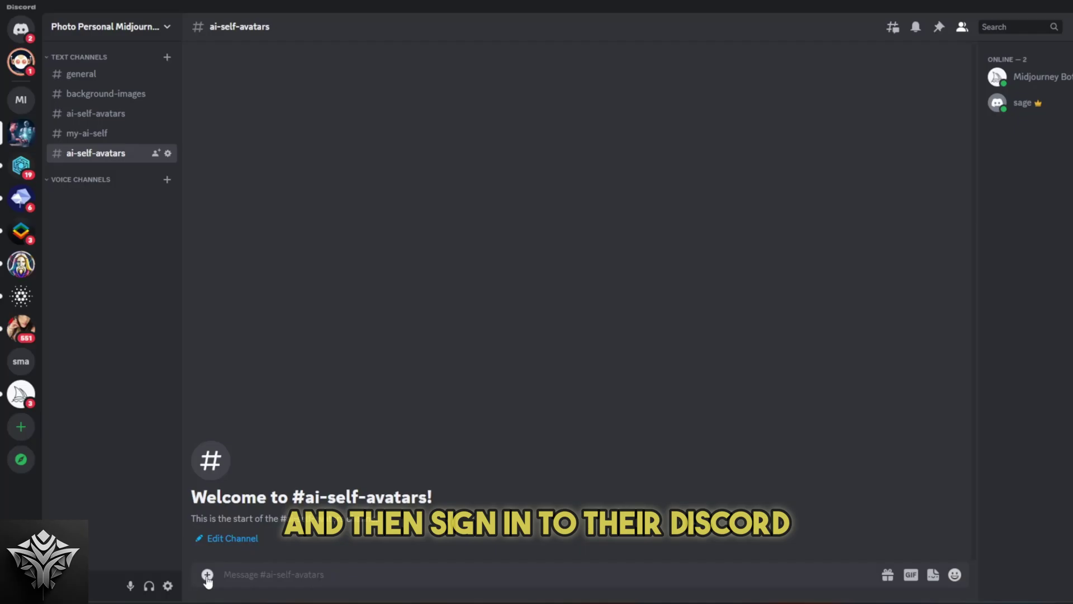
{"action": "left_click", "coordinate": [21, 426]}
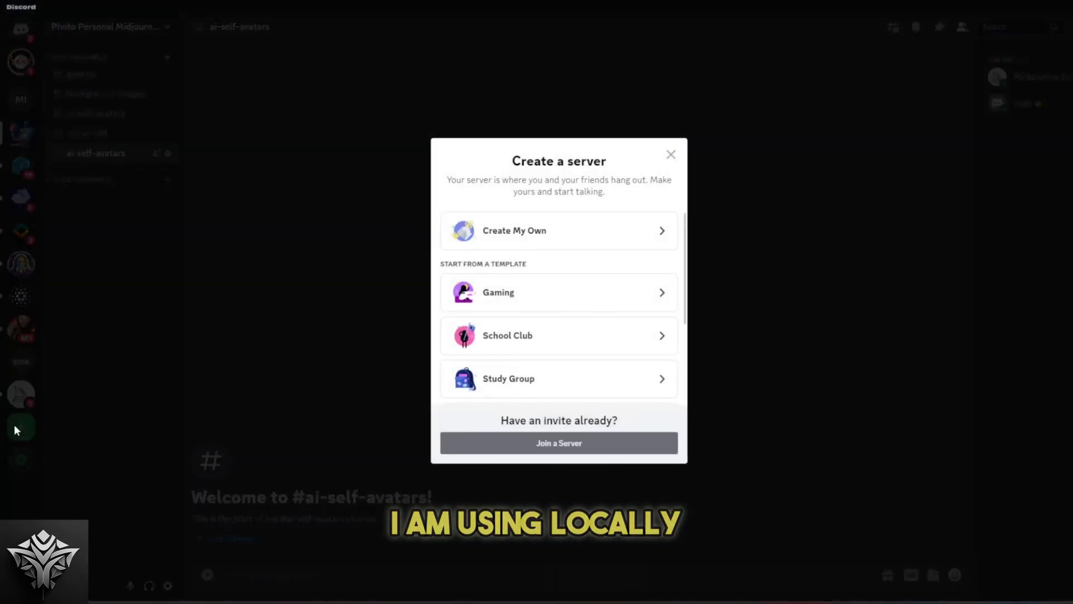
{"action": "left_click", "coordinate": [545, 233]}
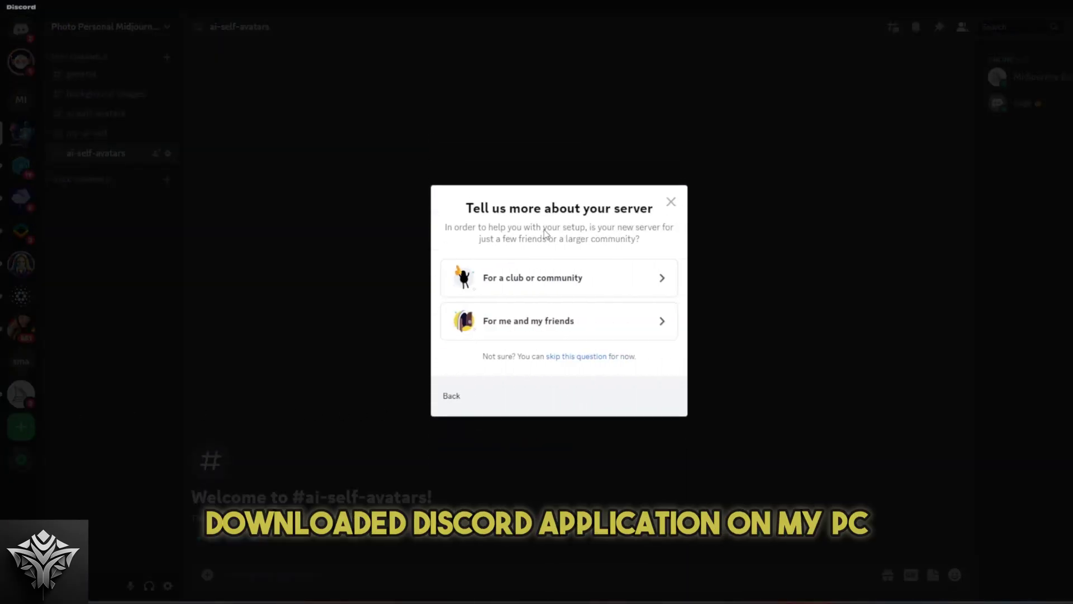
{"action": "left_click", "coordinate": [553, 323]}
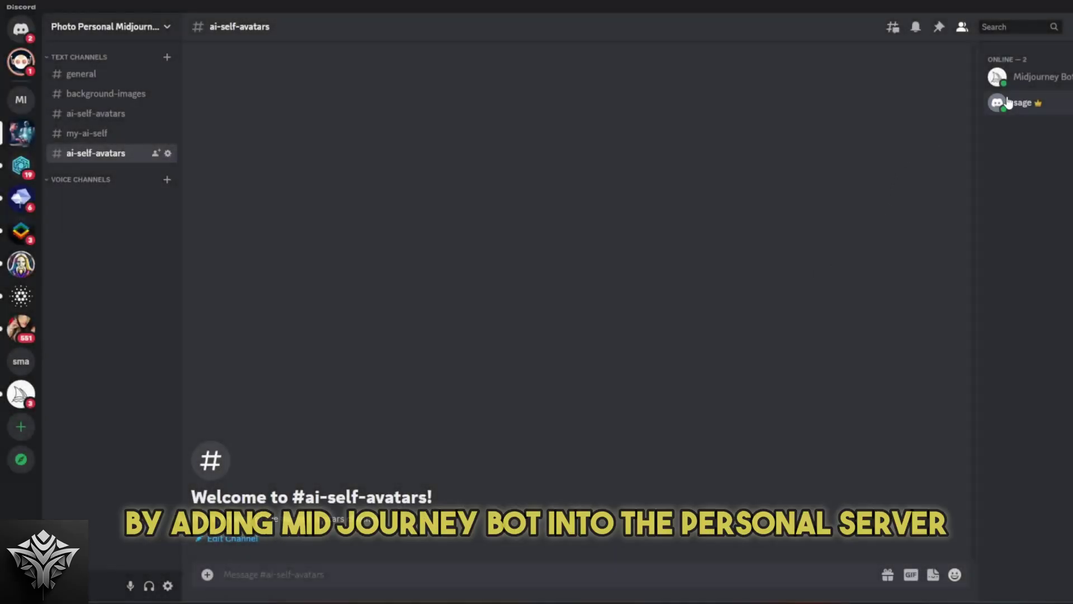
{"action": "left_click", "coordinate": [1012, 78]}
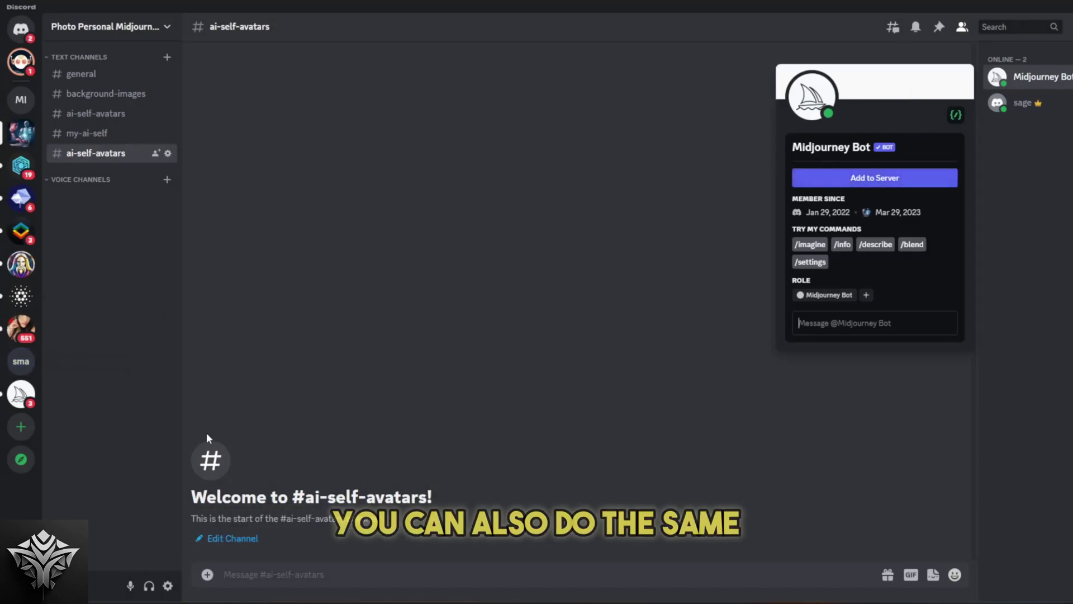
{"action": "left_click", "coordinate": [414, 490]}
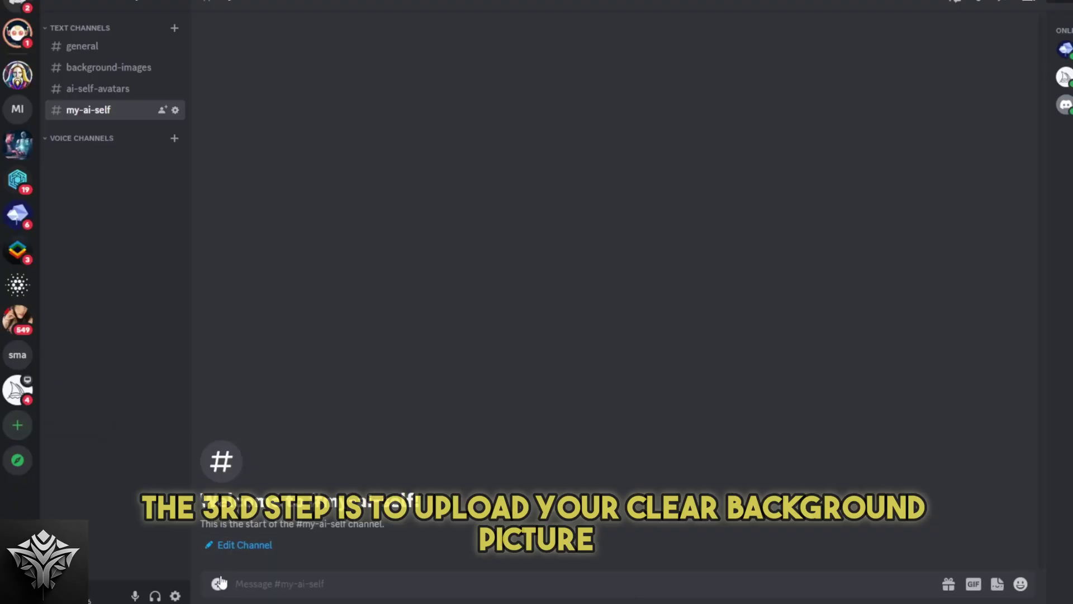
- Upload and send the background-removed portrait file to #my-ai-self
{"action": "left_click", "coordinate": [217, 584]}
{"action": "left_click", "coordinate": [231, 505]}
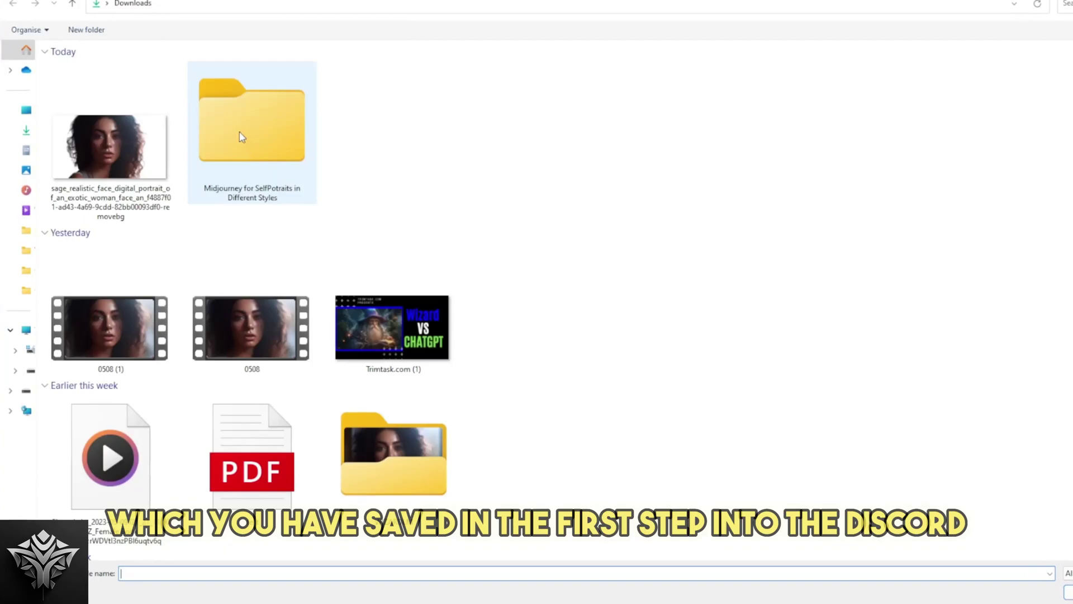
{"action": "left_click", "coordinate": [110, 140]}
{"action": "left_click", "coordinate": [1067, 594]}
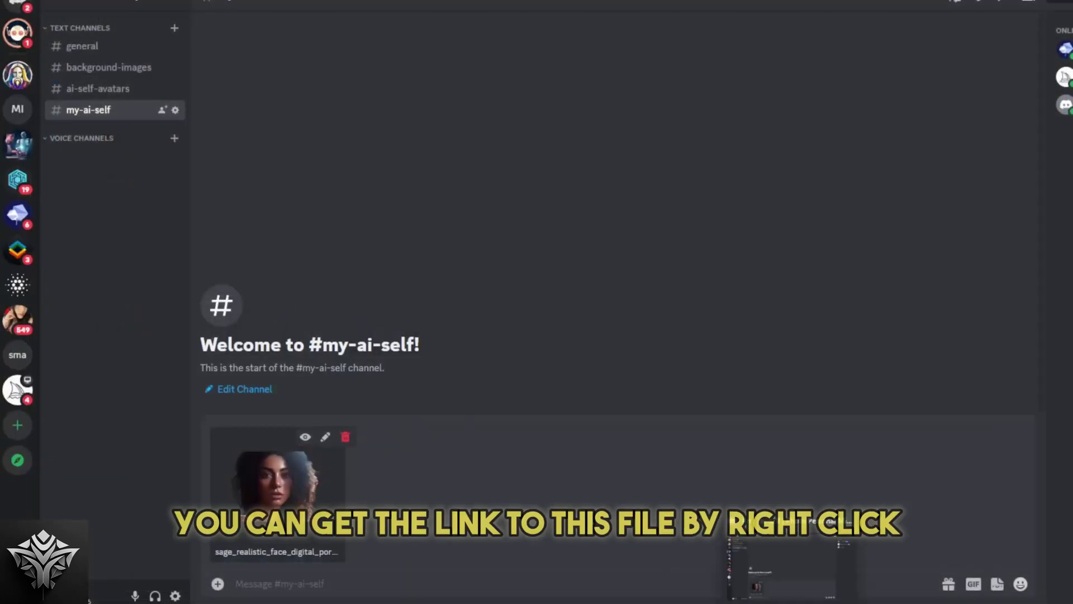
{"action": "key", "text": "Return"}
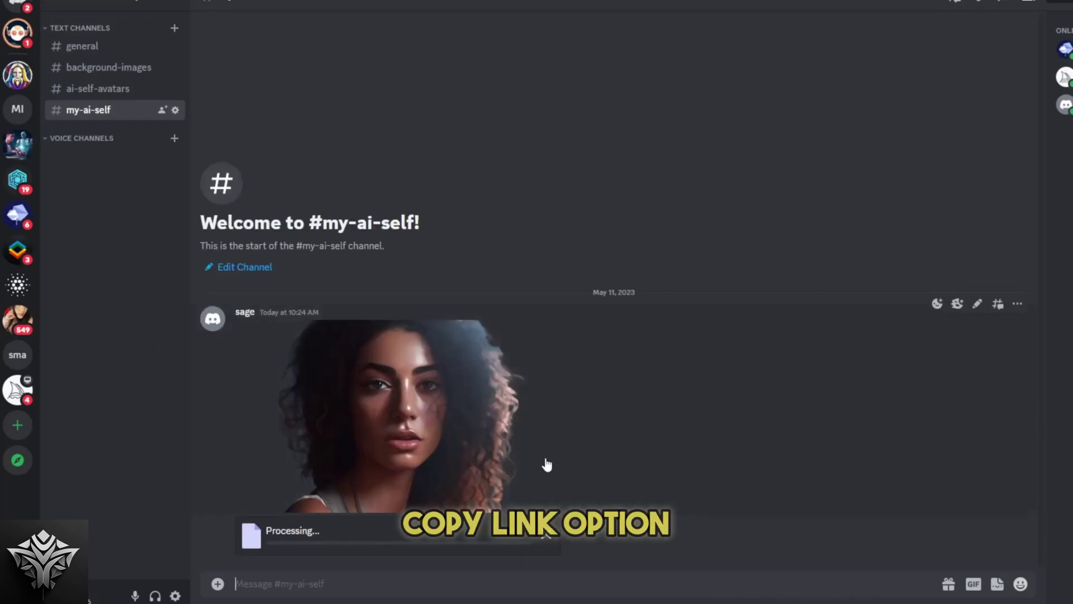
- Copy the link of the posted portrait image
{"action": "right_click", "coordinate": [475, 447]}
{"action": "mouse_move", "coordinate": [534, 331]}
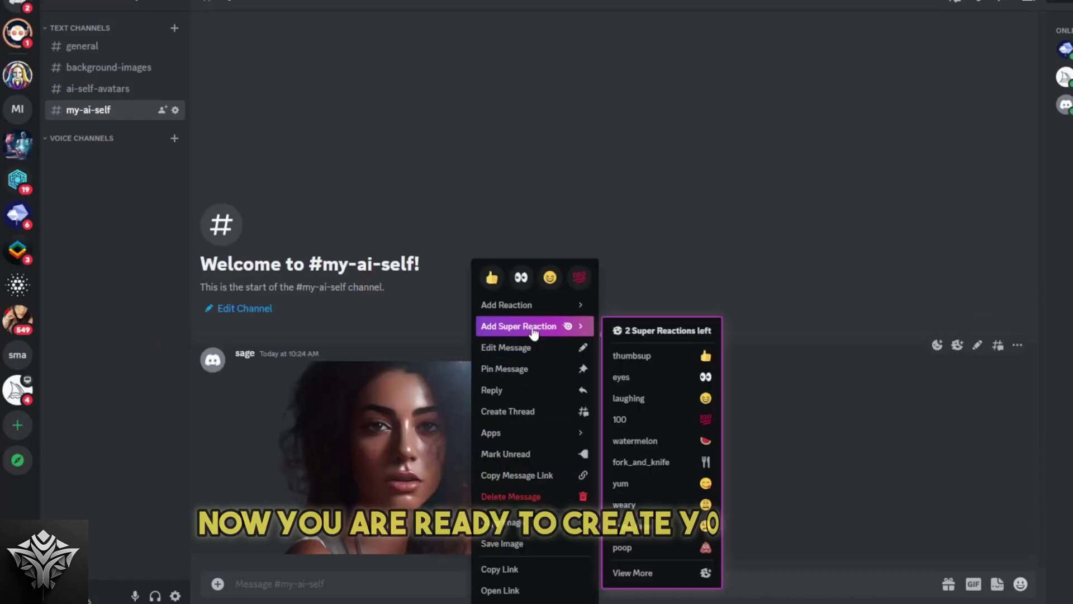
{"action": "left_click", "coordinate": [515, 570]}
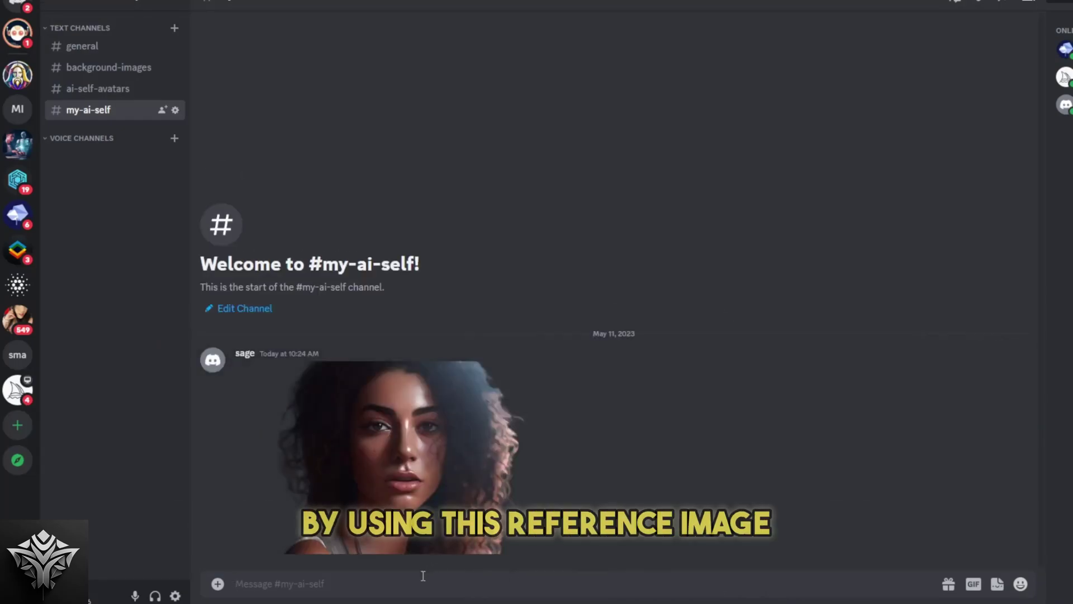
- Run /imagine with the pasted image link and 'inn the style of larry Elmore --v 5.1 --q 2 --ar 16:9'
{"action": "type", "text": "/imag"}
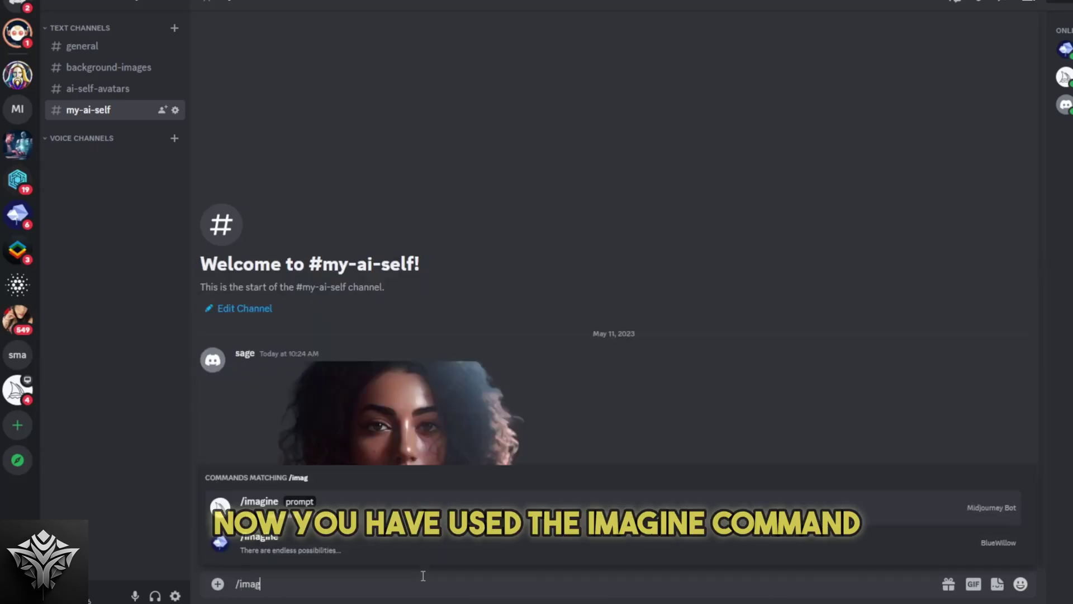
{"action": "type", "text": "ine"}
{"action": "key", "text": "Tab"}
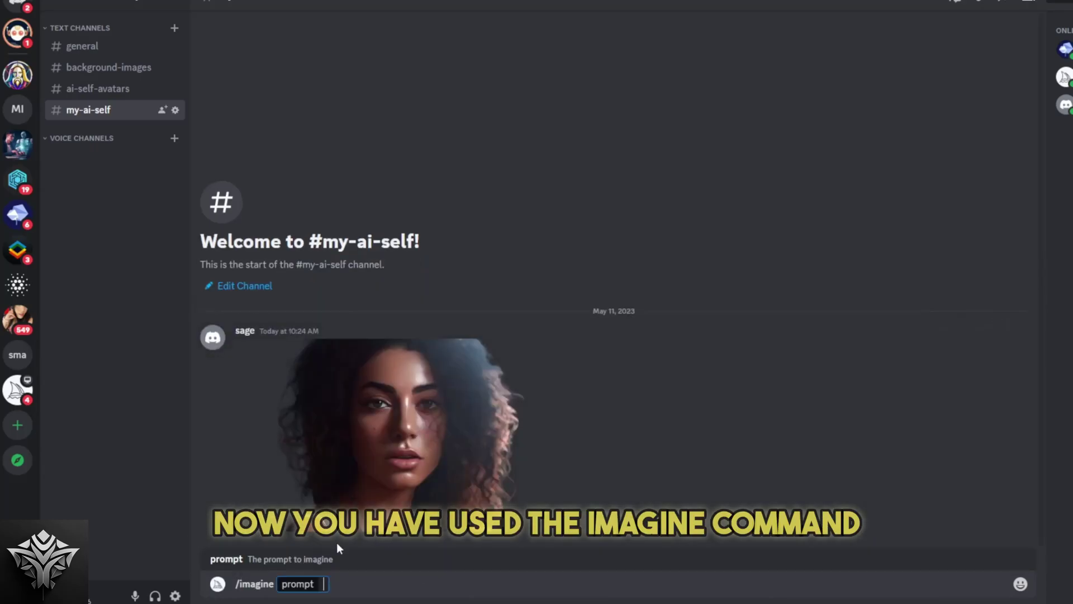
{"action": "key", "text": "ctrl+v"}
{"action": "type", "text": "in"}
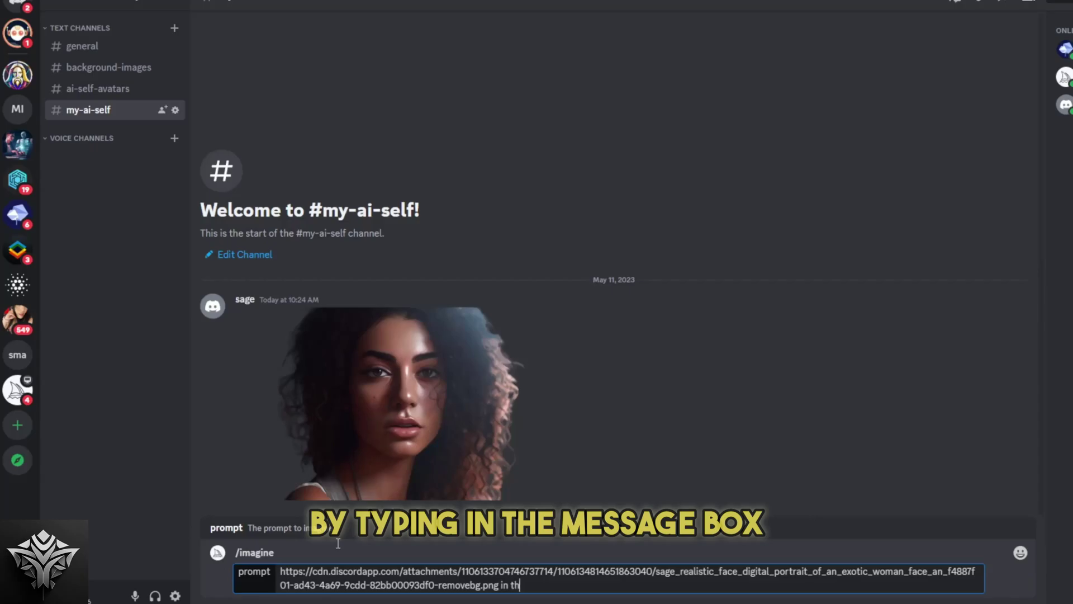
{"action": "type", "text": "n the style of larry Elmore --v 5.1 --q 2 --ar 16:9"}
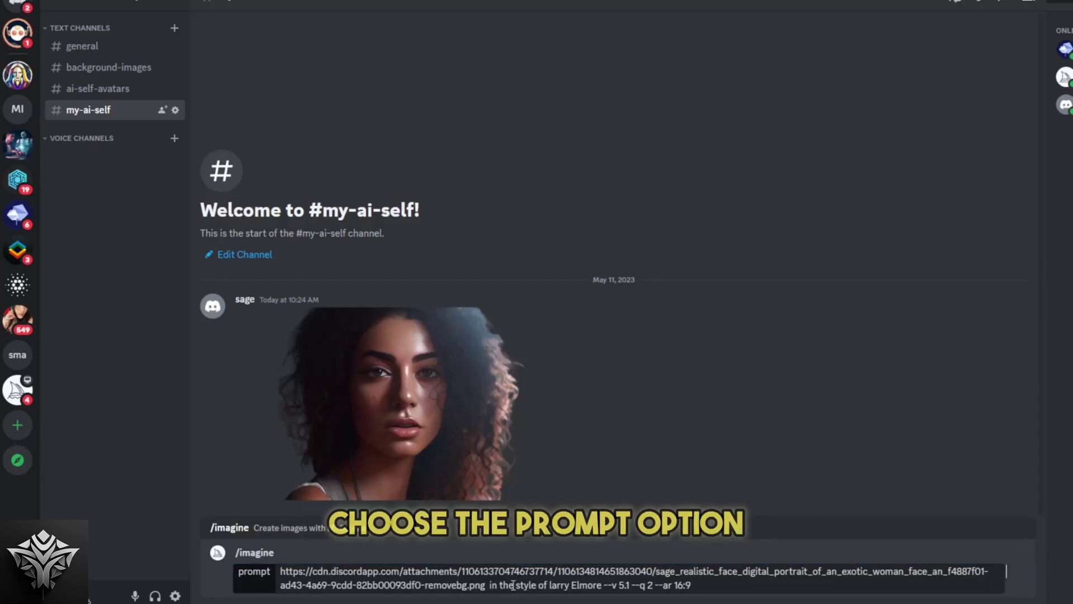
{"action": "key", "text": "Return"}
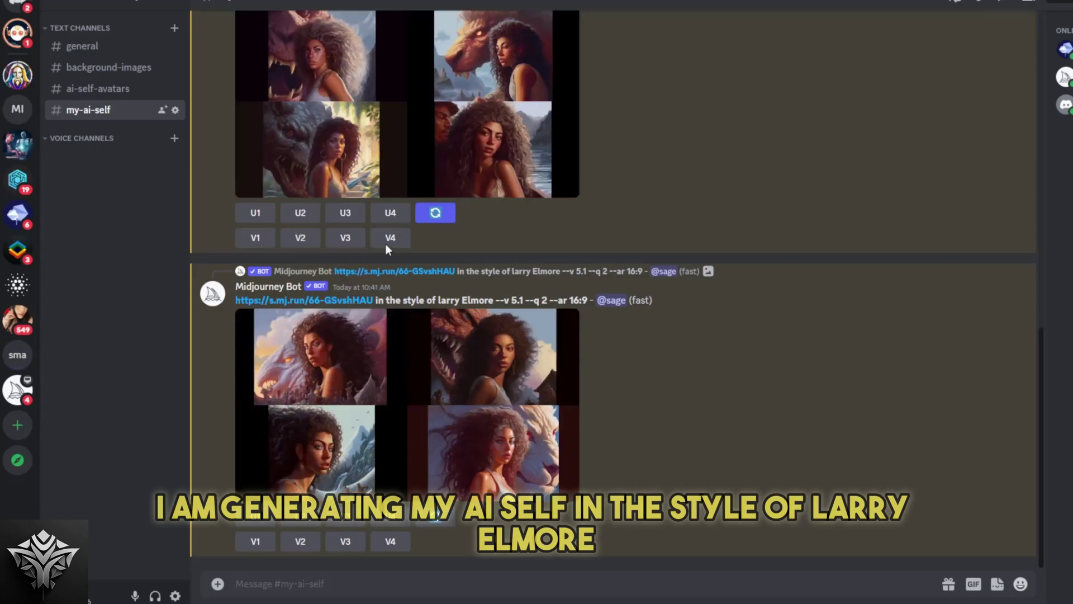
- Preview the larry Elmore grid, upscale image U4, and reroll for four new portraits
{"action": "left_click", "coordinate": [425, 395]}
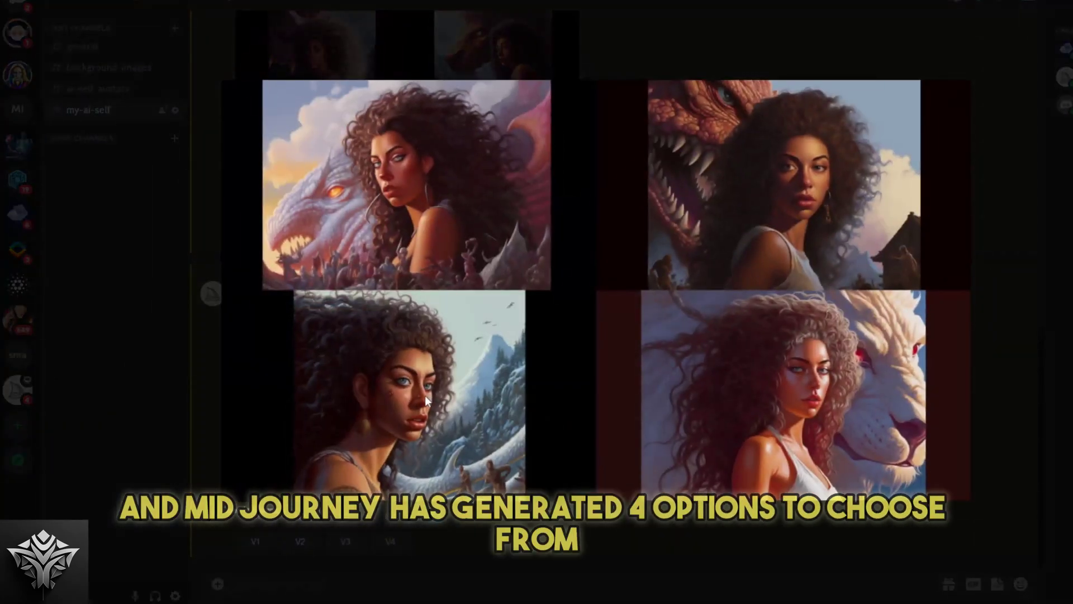
{"action": "left_click", "coordinate": [747, 525]}
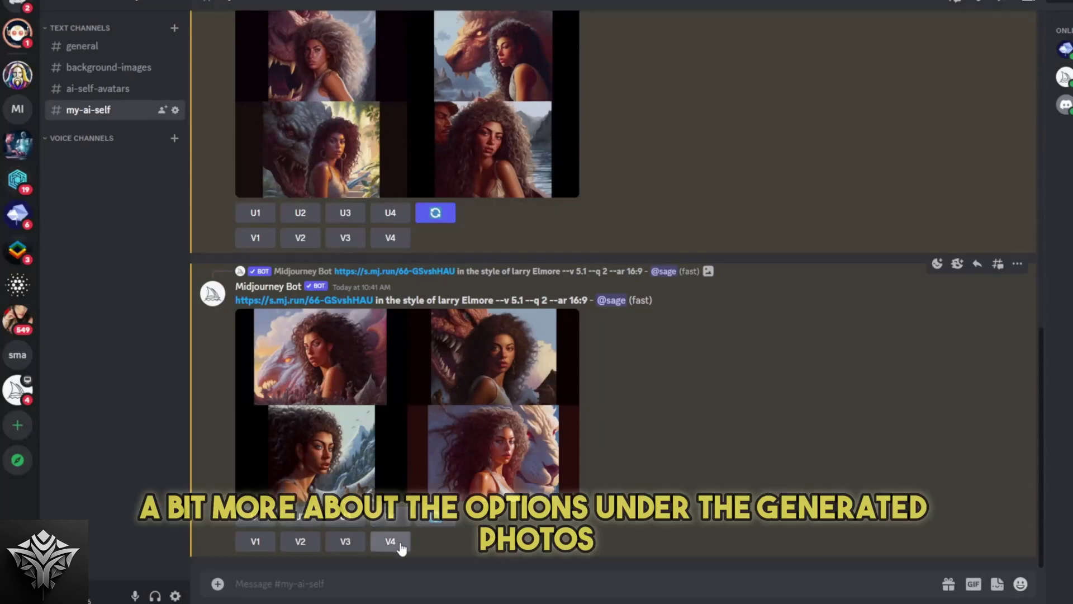
{"action": "left_click", "coordinate": [394, 520]}
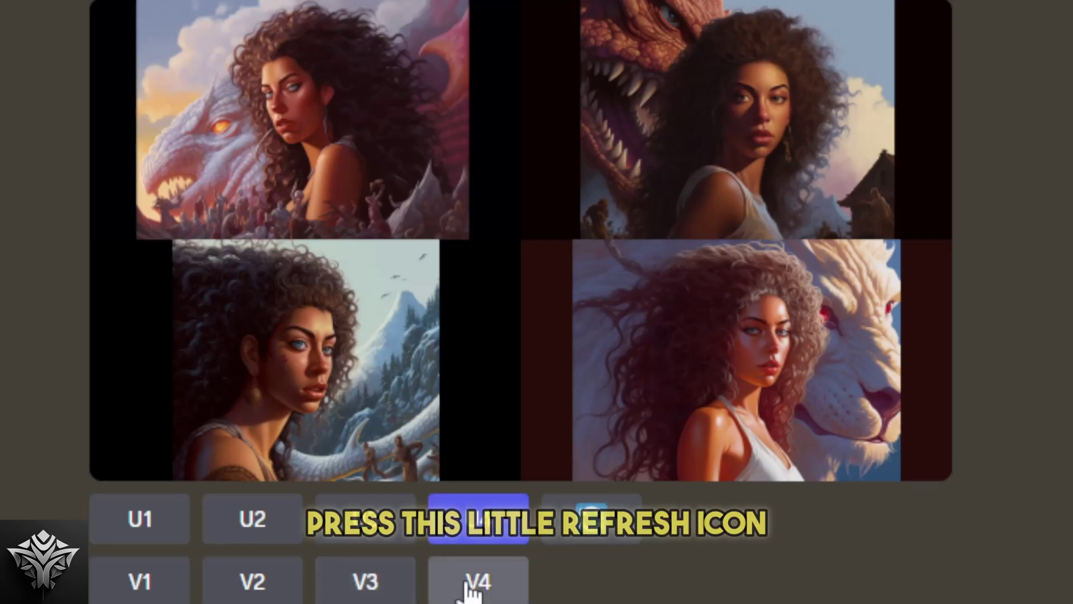
{"action": "left_click", "coordinate": [592, 520]}
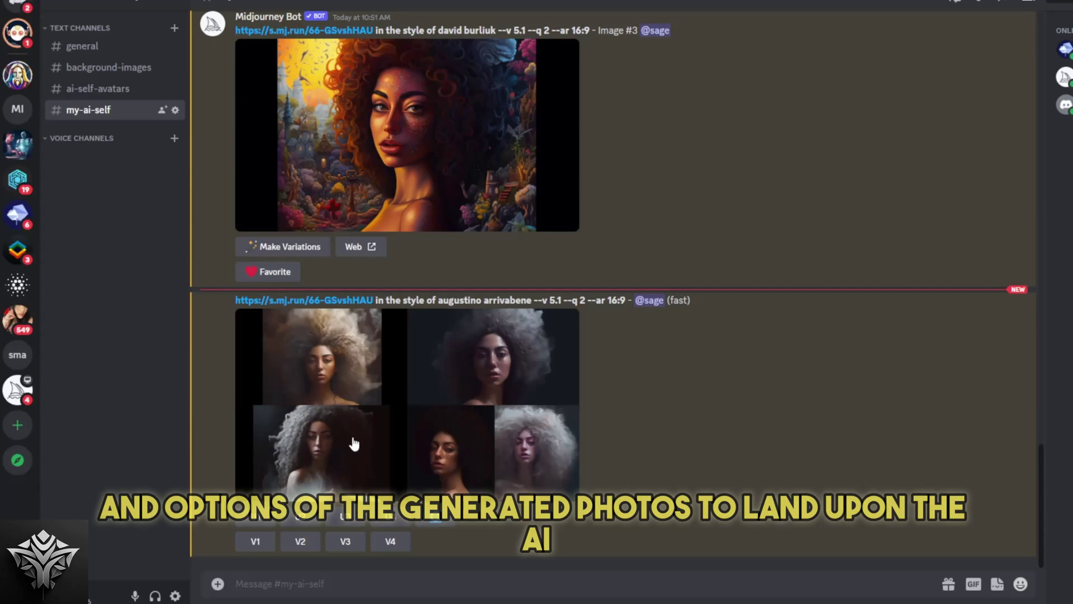
- Enlarge one generated portrait to inspect it, then close the preview
{"action": "left_click", "coordinate": [477, 413]}
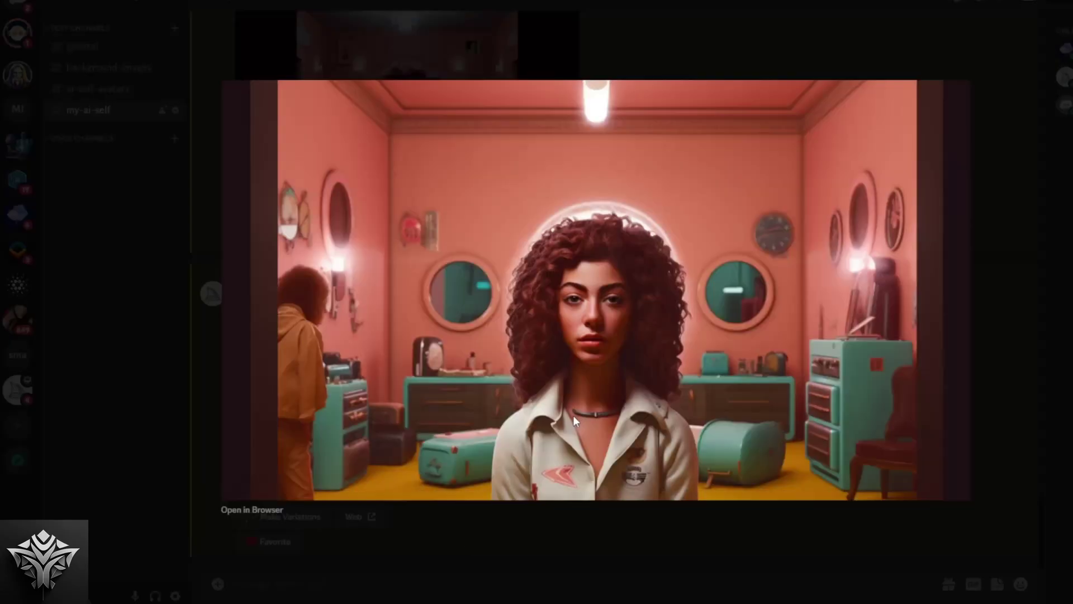
{"action": "left_click", "coordinate": [729, 541]}
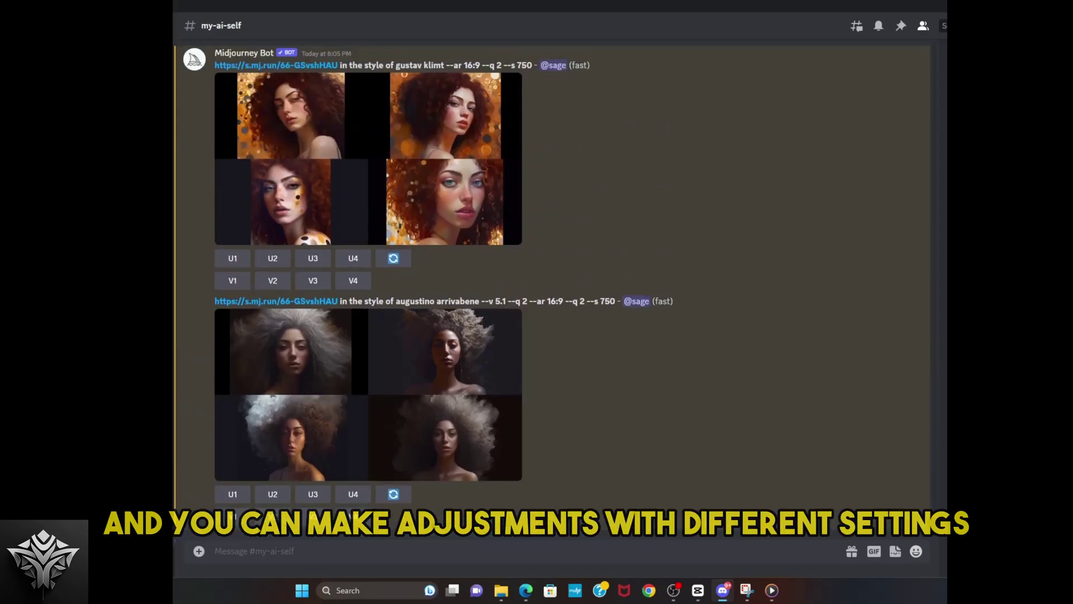
- Preview the gustav klimt grid, close it, and enlarge the augustino arrivabene grid
{"action": "scroll", "coordinate": [552, 288], "scroll_direction": "up", "scroll_amount": 5}
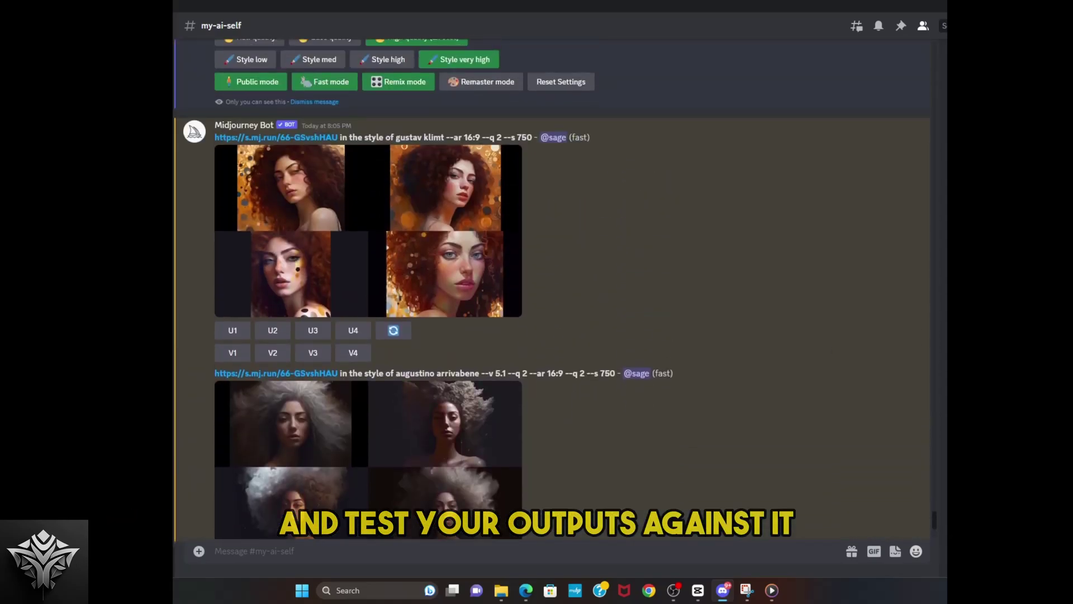
{"action": "left_click", "coordinate": [371, 318]}
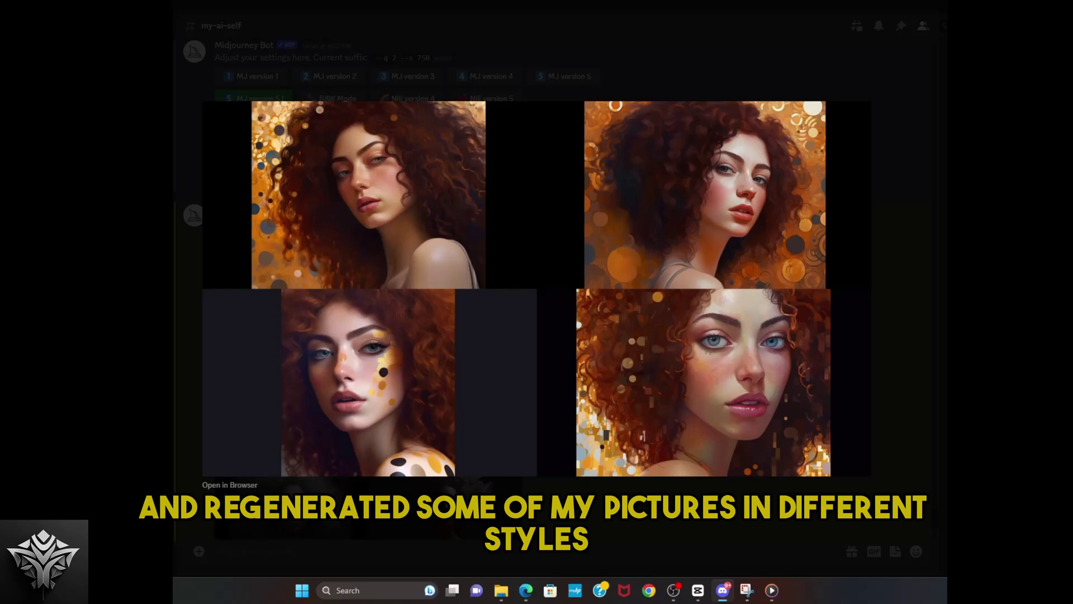
{"action": "key", "text": "Escape"}
{"action": "left_click", "coordinate": [369, 506]}
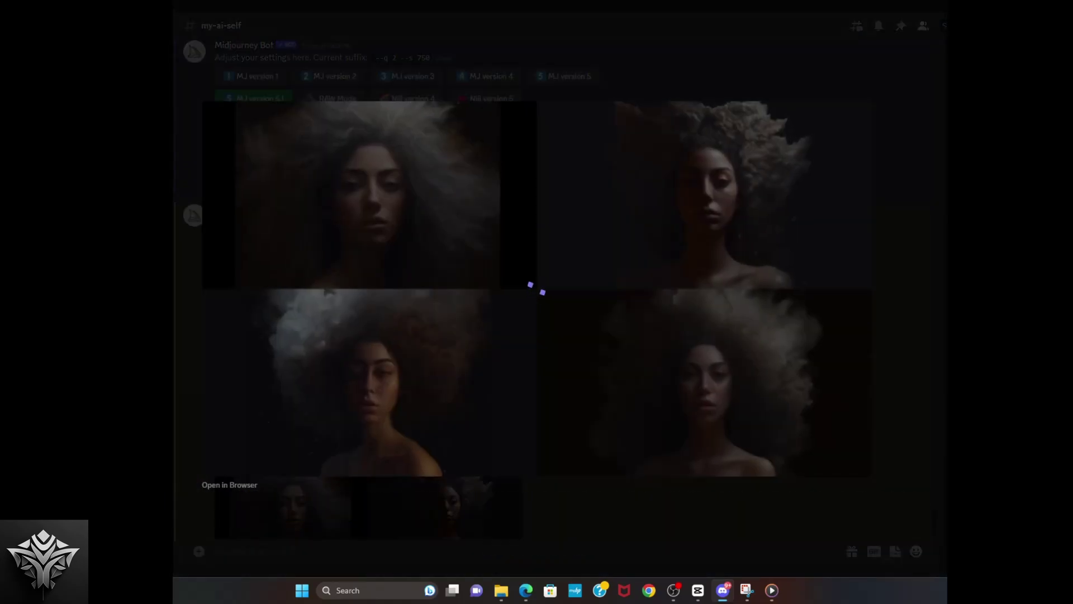